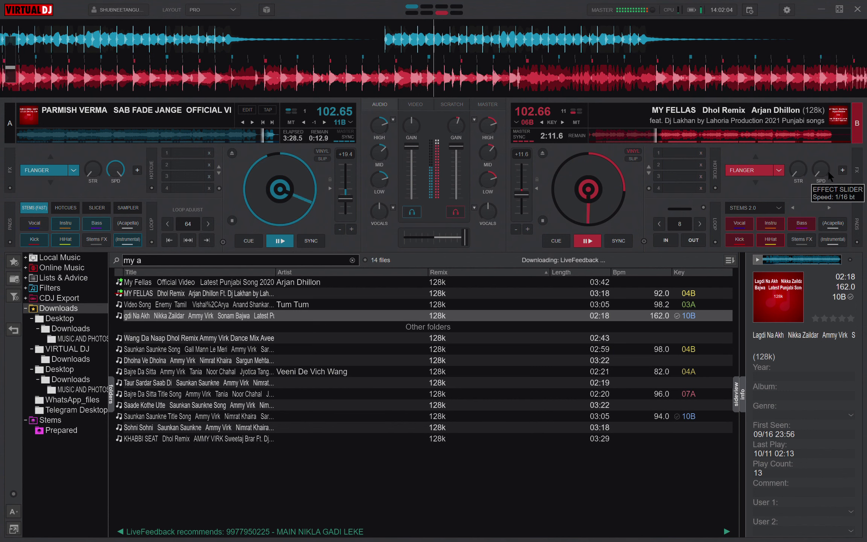
# Step: Shorten the track search to "my" and browse through the matching songs
pyautogui.press('BackSpace')
pyautogui.press('BackSpace')
pyautogui.press('Down')
pyautogui.press('Down')
pyautogui.press('Down')
pyautogui.press('Down')
pyautogui.press('Down')
pyautogui.press('Down')
pyautogui.press('Down')
pyautogui.press('Down')
pyautogui.press('Down')
pyautogui.press('Down')
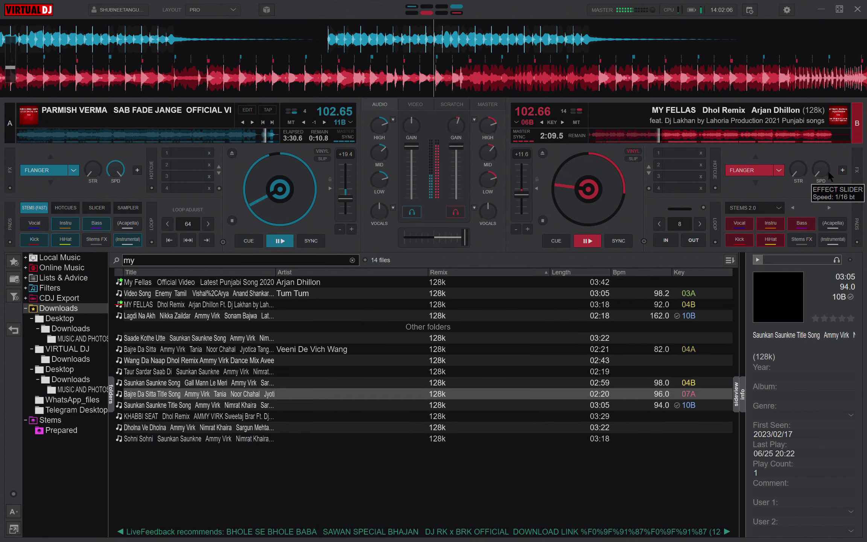
# Step: Clear the track search and browse the full song list of the Downloads folder
pyautogui.press('BackSpace')
pyautogui.press('BackSpace')
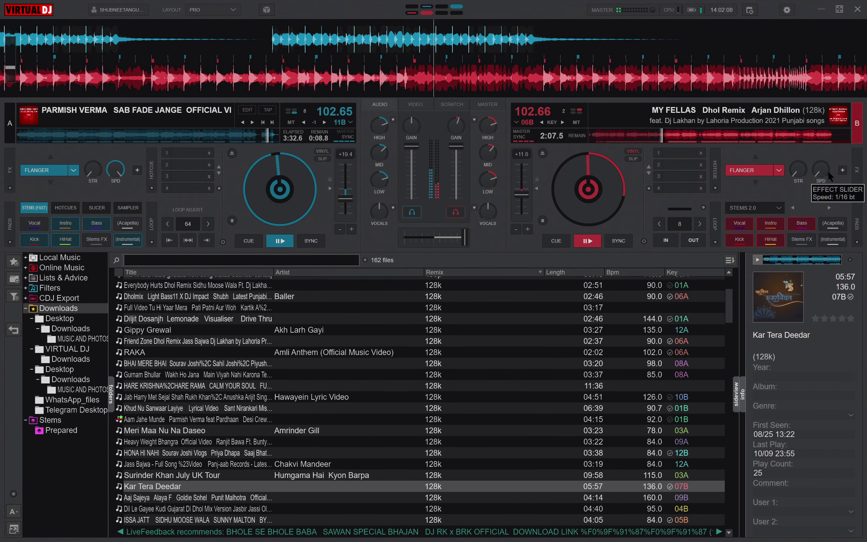
pyautogui.press('Down')
pyautogui.press('Down')
pyautogui.press('Down')
pyautogui.press('Down')
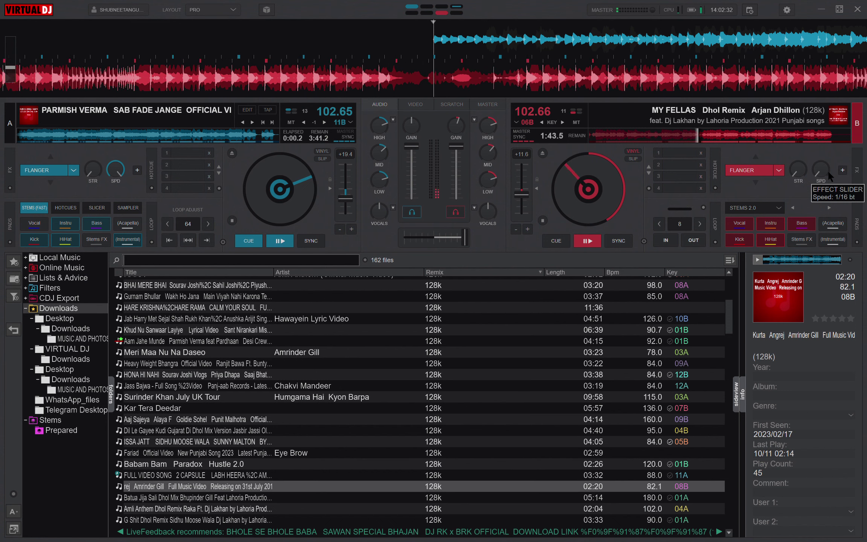
# Step: Search for "8 raf", load the song 8 Raflaan on deck A and skip past its intro
pyautogui.write('8 r')
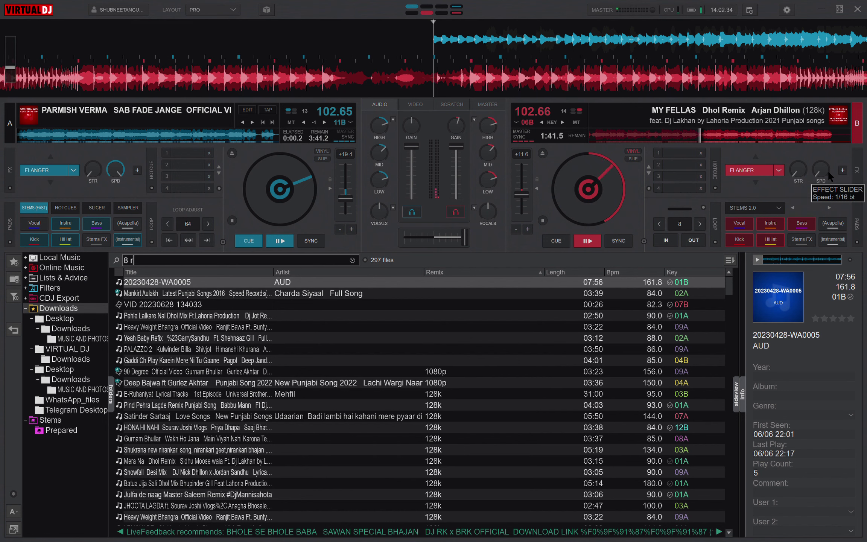
pyautogui.write('af')
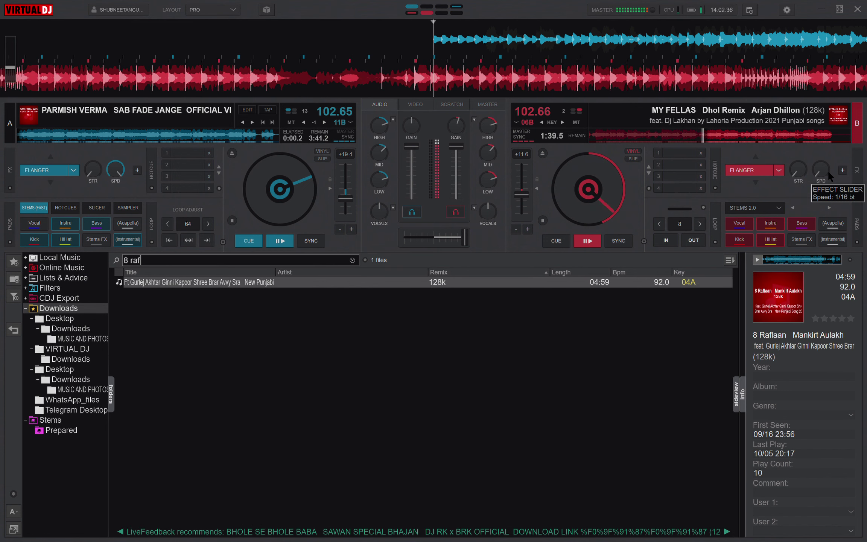
pyautogui.press('Return')
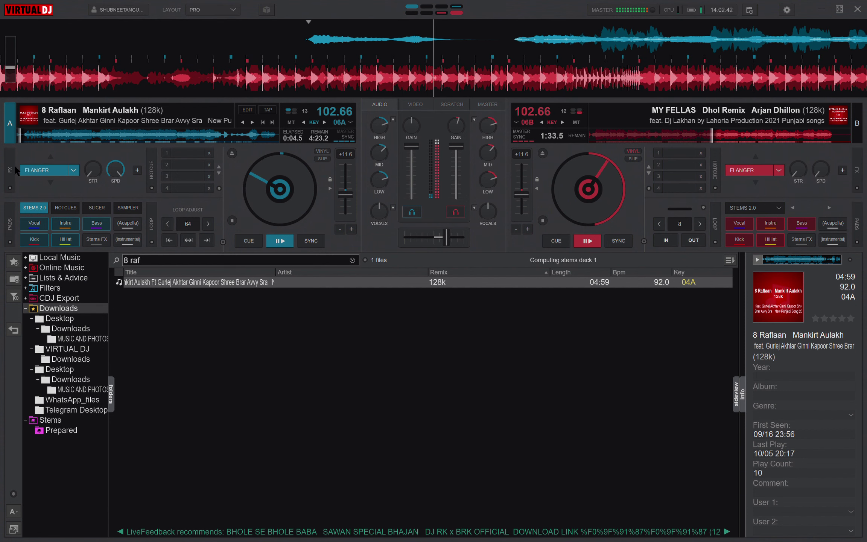
pyautogui.click(47, 140)
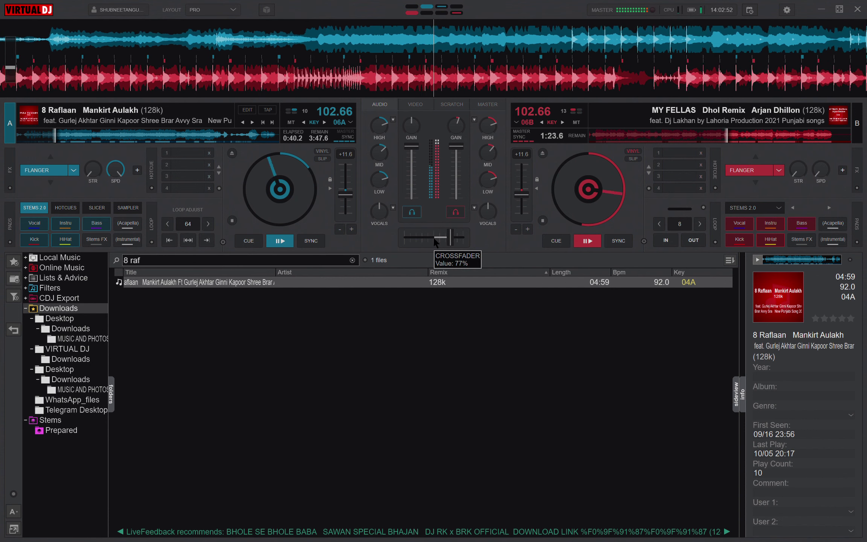
# Step: Clear the search, look up "8 raf" again and reload 8 Raflaan on deck A
pyautogui.press('Escape')
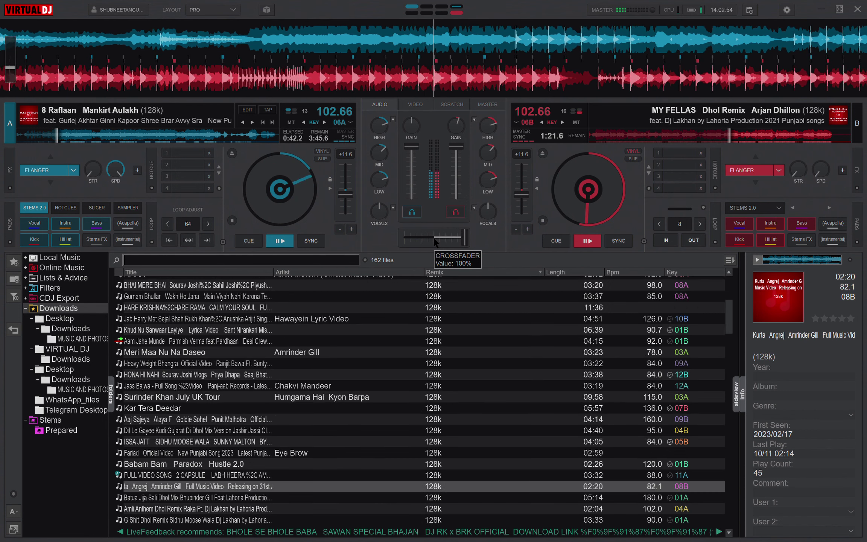
pyautogui.write('8')
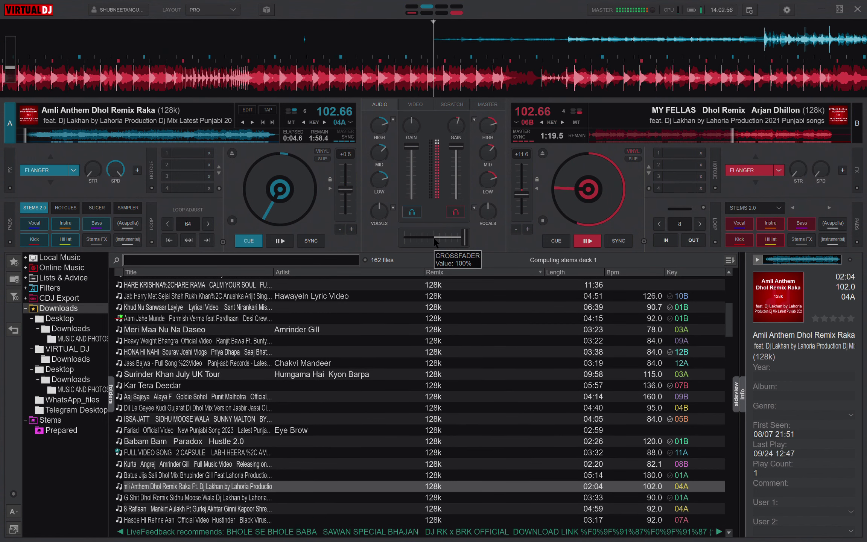
pyautogui.write(' raf')
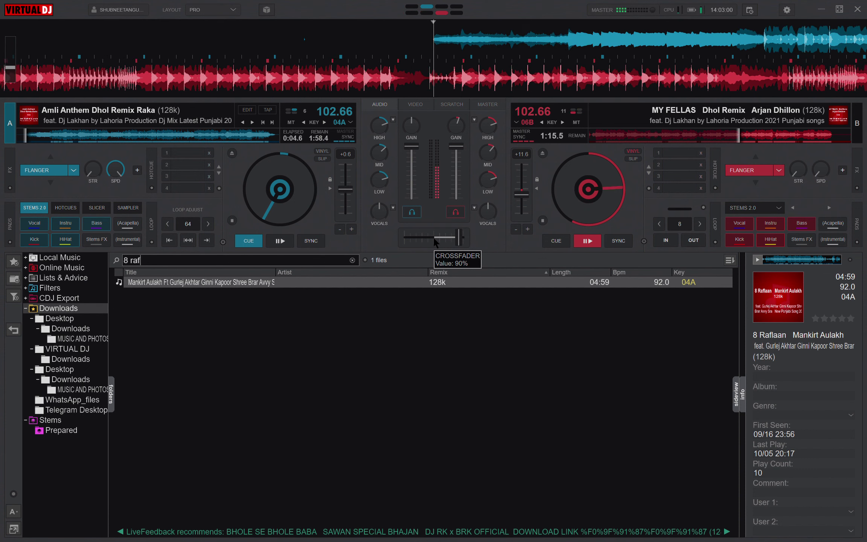
pyautogui.hotkey('ctrl', 'Left')
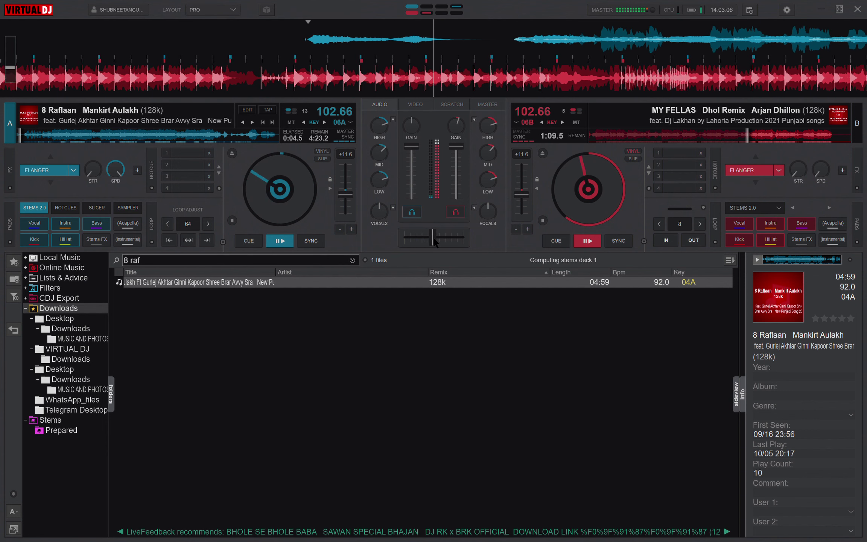
# Step: Use the instrumental and vocal stem pads of deck B, and skip deck A ahead to about 0:40
pyautogui.click(833, 239)
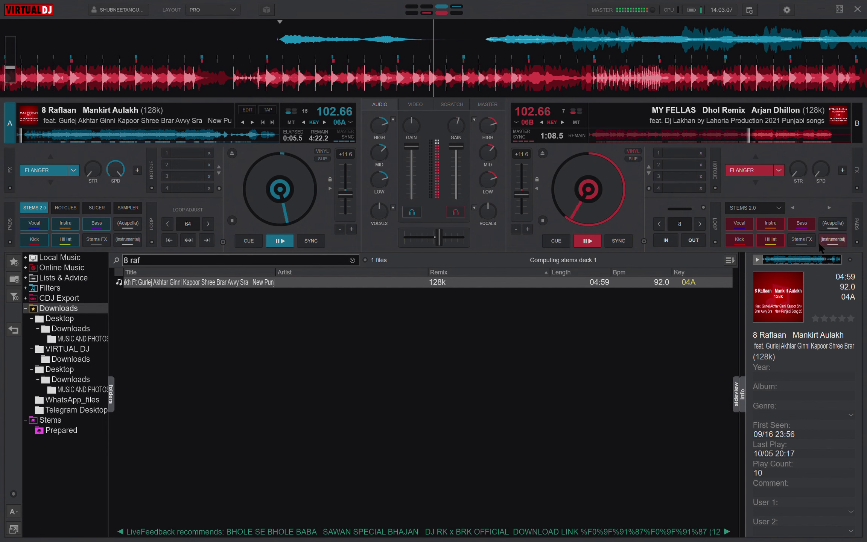
pyautogui.click(739, 222)
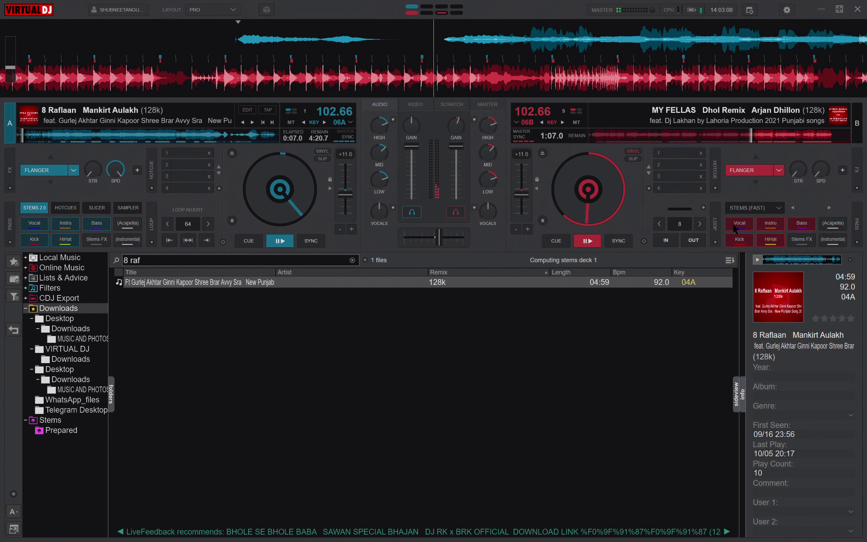
pyautogui.click(54, 138)
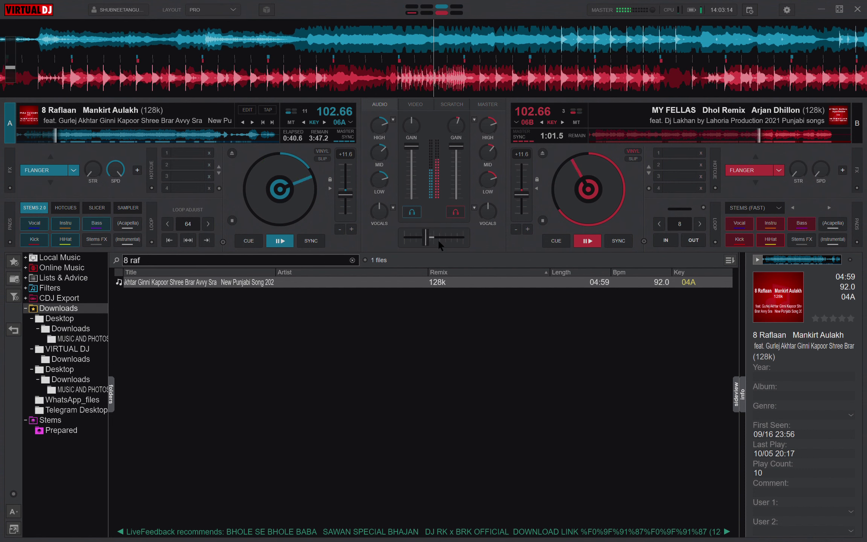
# Step: Ease the crossfader further toward deck A
pyautogui.scroll(-3, 438, 240)
pyautogui.scroll(2, 440, 242)
pyautogui.scroll(-1, 439, 241)
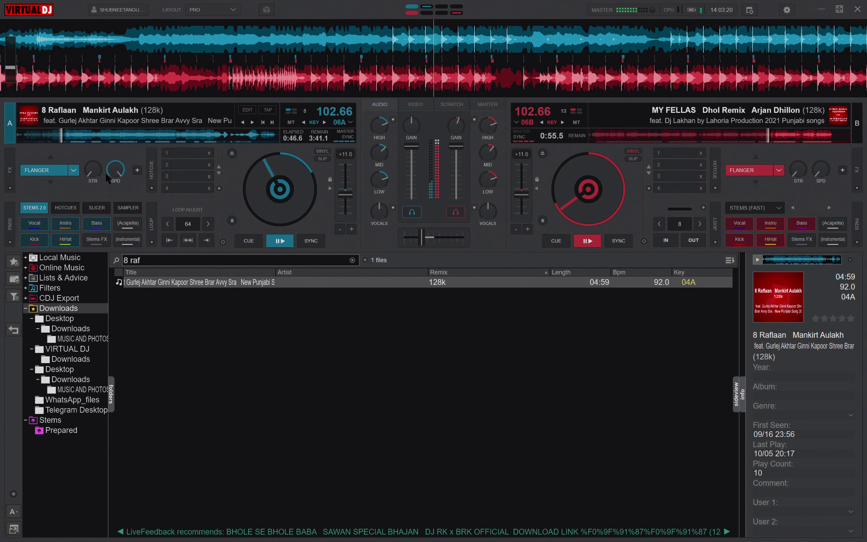
# Step: Dip deck A's Flanger speed to 1/16 beat and back, and sweep its strength up to 100% and down to 0%
pyautogui.scroll(-8, 107, 176)
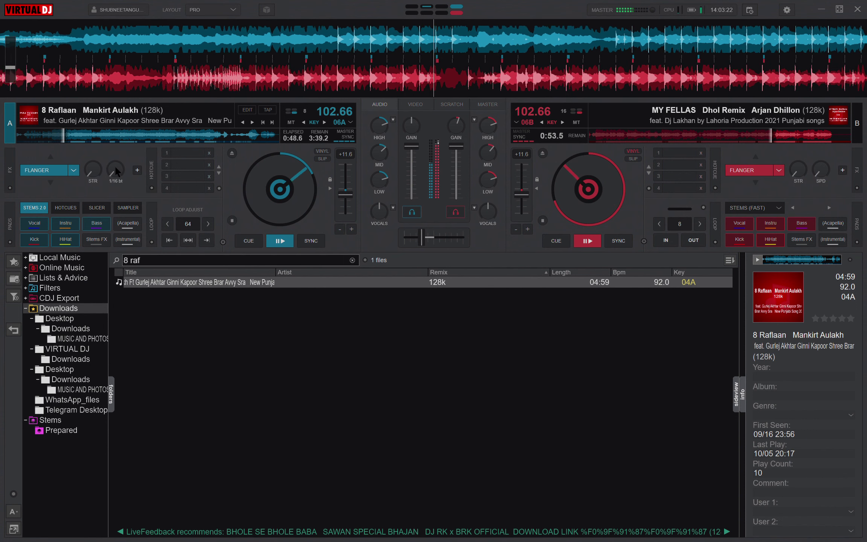
pyautogui.scroll(6, 116, 171)
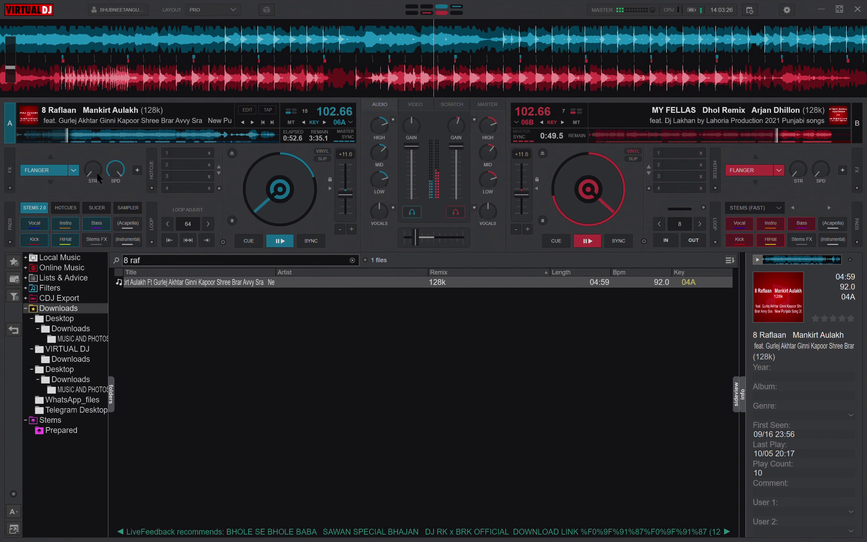
pyautogui.scroll(10, 97, 177)
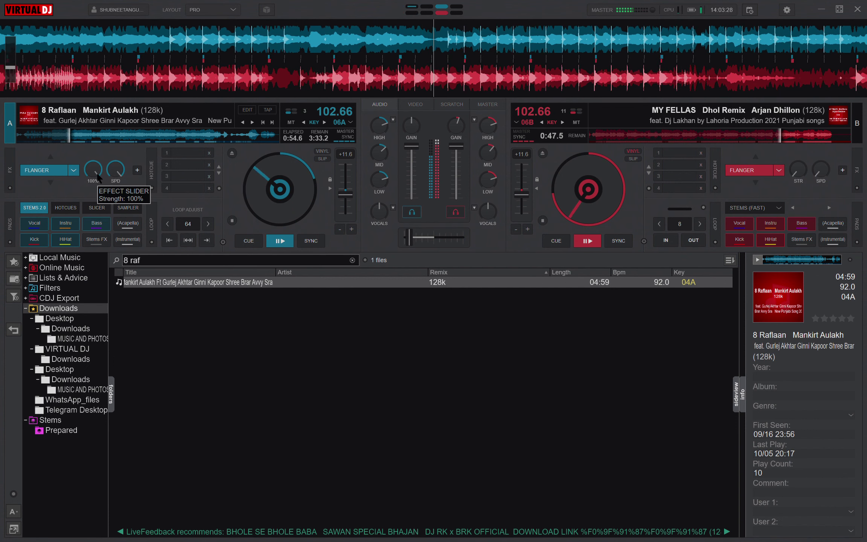
pyautogui.scroll(-5, 97, 176)
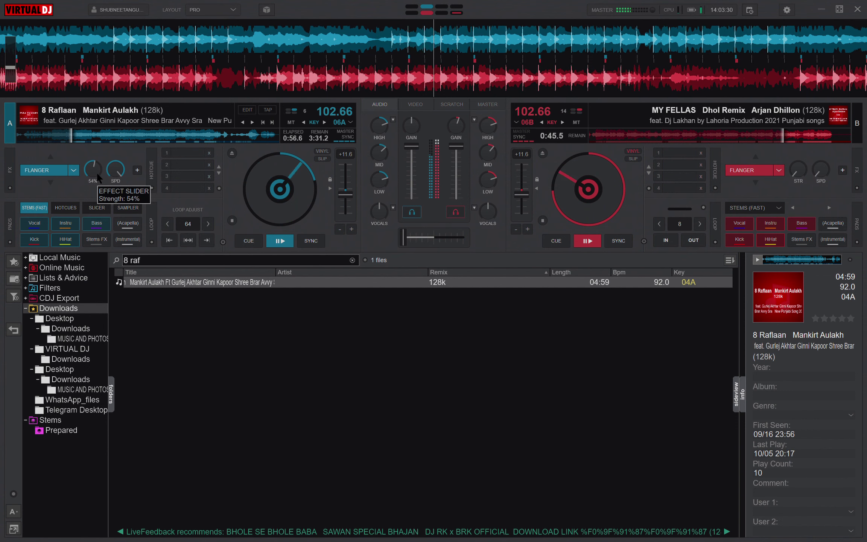
pyautogui.scroll(-2, 97, 177)
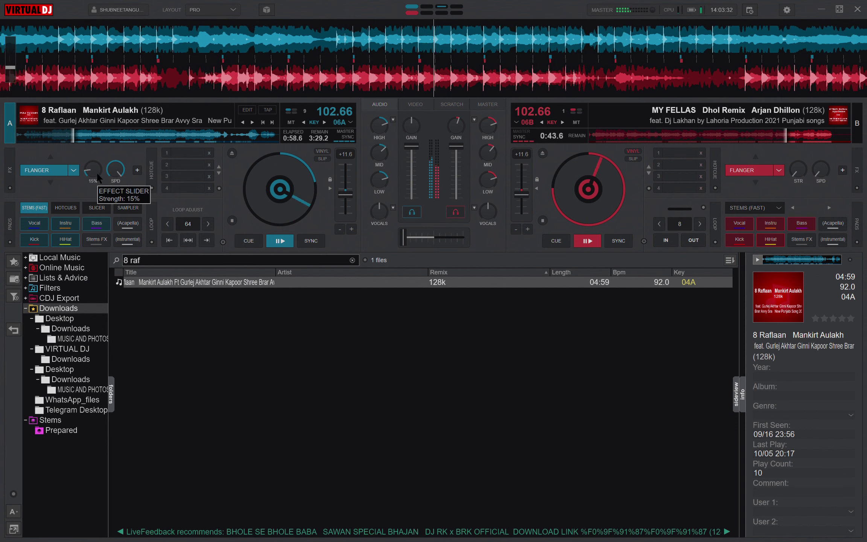
pyautogui.scroll(-2, 98, 177)
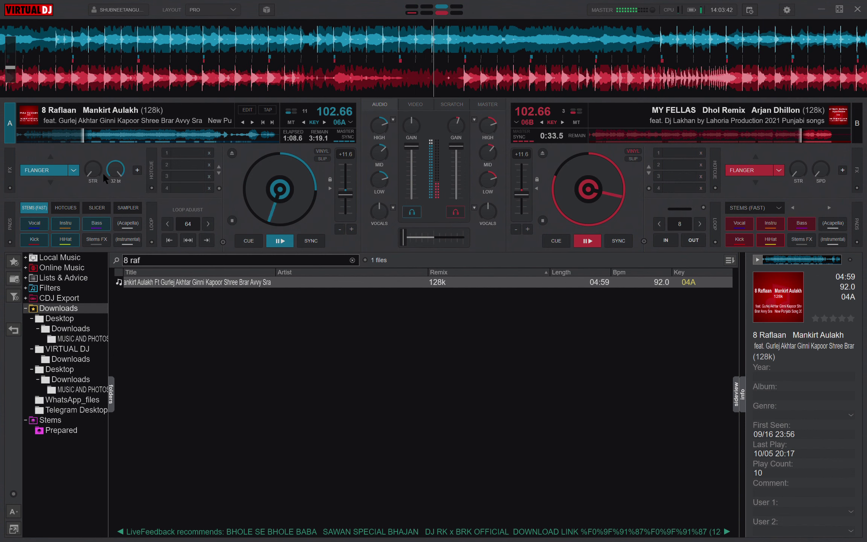
# Step: Dip deck A's Flanger speed to 1/16 beat, restore it to maximum, and raise the Flanger strength to 100%
pyautogui.moveTo(107, 173); pyautogui.dragTo(117, 183)
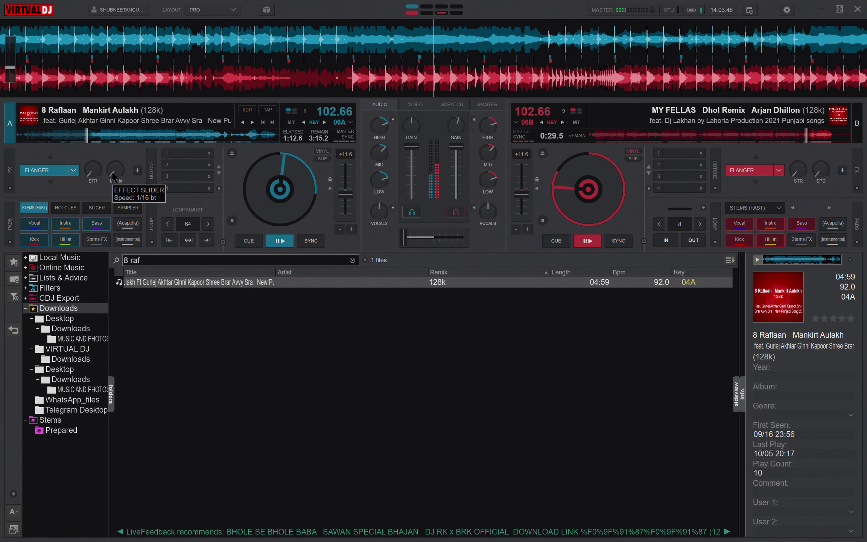
pyautogui.scroll(10, 113, 176)
pyautogui.scroll(3, 97, 177)
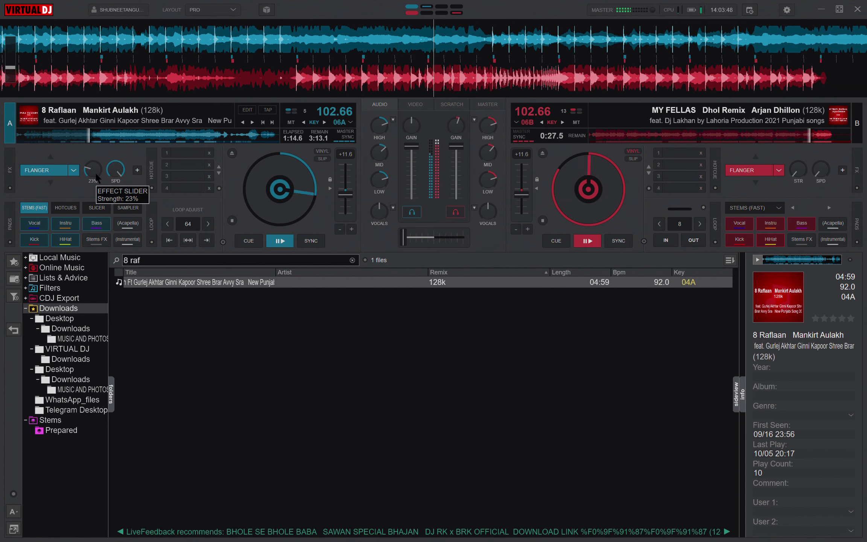
pyautogui.scroll(10, 96, 174)
# Step: Trigger deck A's instrumental stem pad and drop the Flanger strength to 0%
pyautogui.press('alt')
pyautogui.hotkey('alt', 'v')
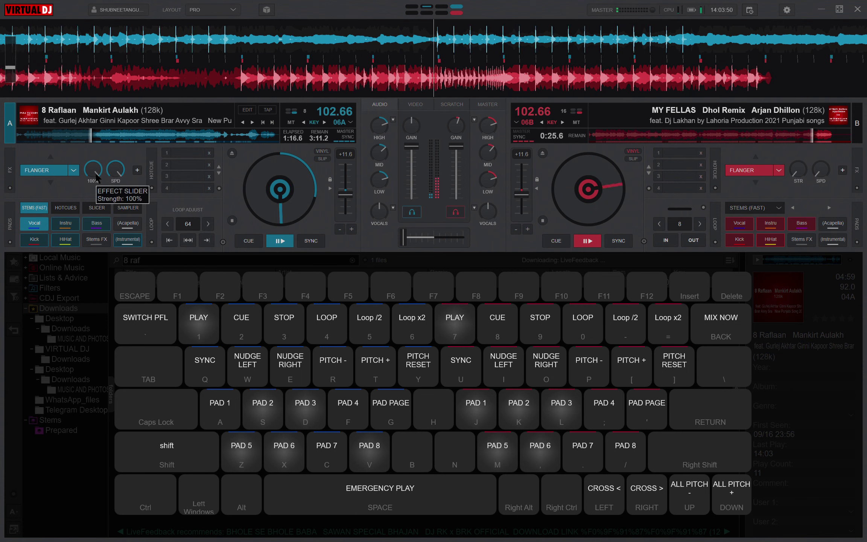
pyautogui.scroll(-20, 96, 174)
# Step: Clear the track search and browse down the Downloads list to the song Ikko Tara lakh warga
pyautogui.press('BackSpace')
pyautogui.press('BackSpace')
pyautogui.press('BackSpace')
pyautogui.press('BackSpace')
pyautogui.press('BackSpace')
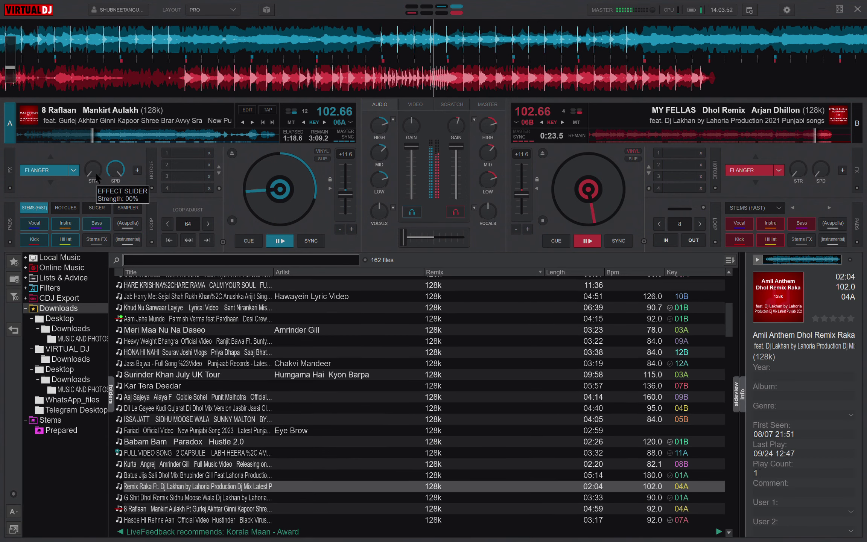
pyautogui.press('Down')
pyautogui.press('Down')
pyautogui.press('Down')
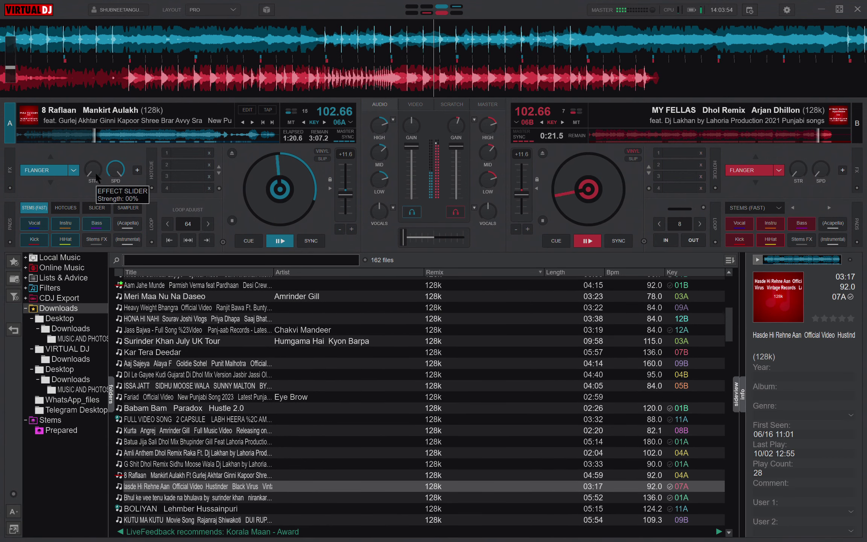
pyautogui.press('Down')
pyautogui.press('Down')
pyautogui.press('Down')
pyautogui.press('Down')
pyautogui.press('Down')
pyautogui.press('Down')
pyautogui.press('Down')
pyautogui.press('Down')
pyautogui.press('Down')
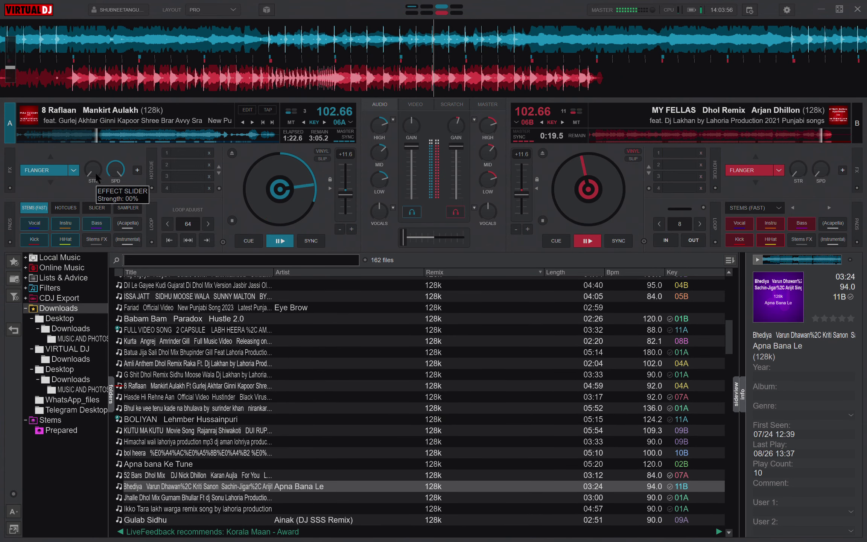
pyautogui.press('Down')
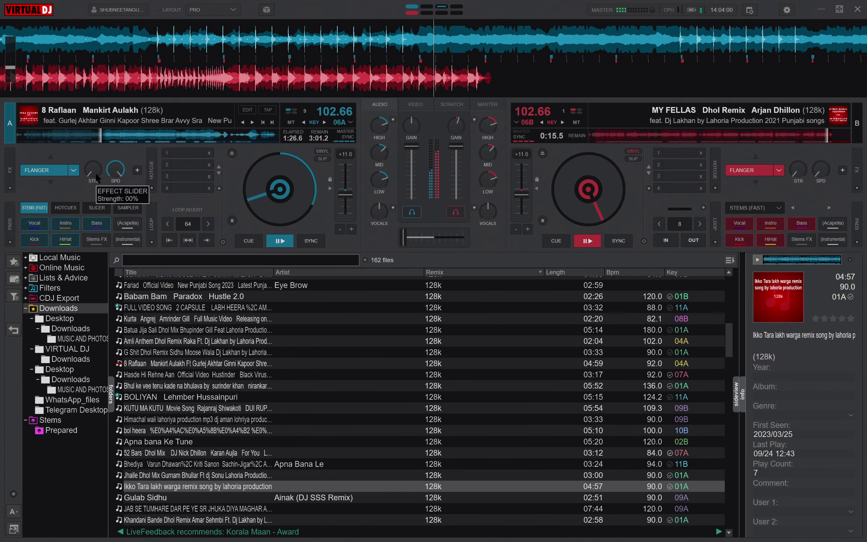
# Step: Search for "sad", load Sadi Gali Full Song Tanu Weds Manu on deck B and start playing it
pyautogui.write('sad')
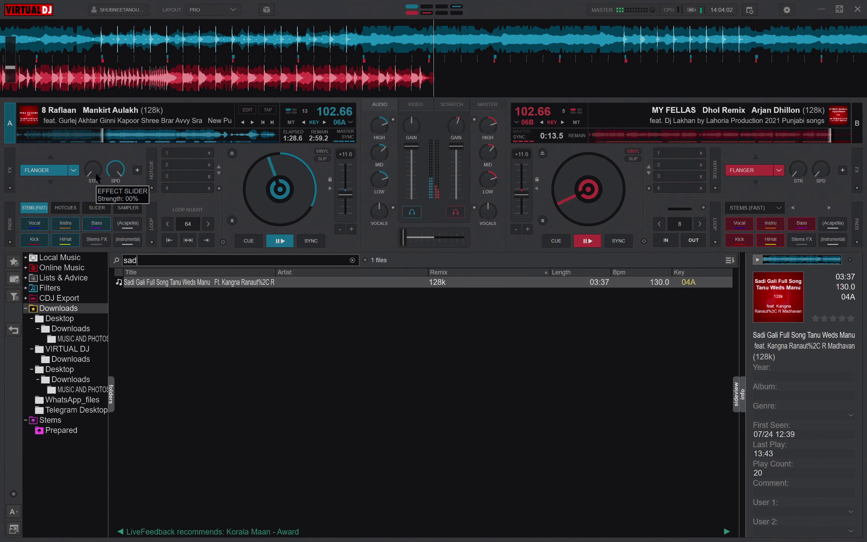
pyautogui.hotkey('ctrl', 'Right')
pyautogui.hotkey('ctrl', '7')
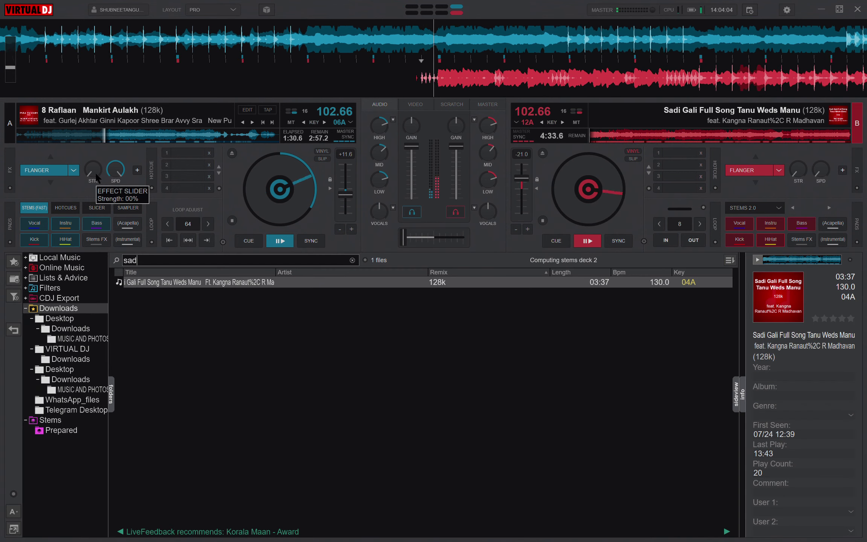
# Step: Replace the track search with "ele" and browse the results down to On & On
pyautogui.press('BackSpace')
pyautogui.press('BackSpace')
pyautogui.press('BackSpace')
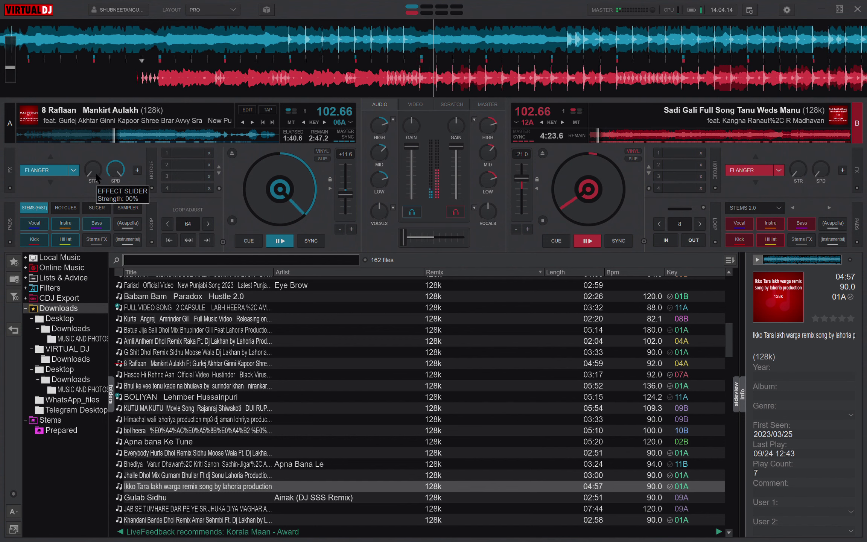
pyautogui.write('ele')
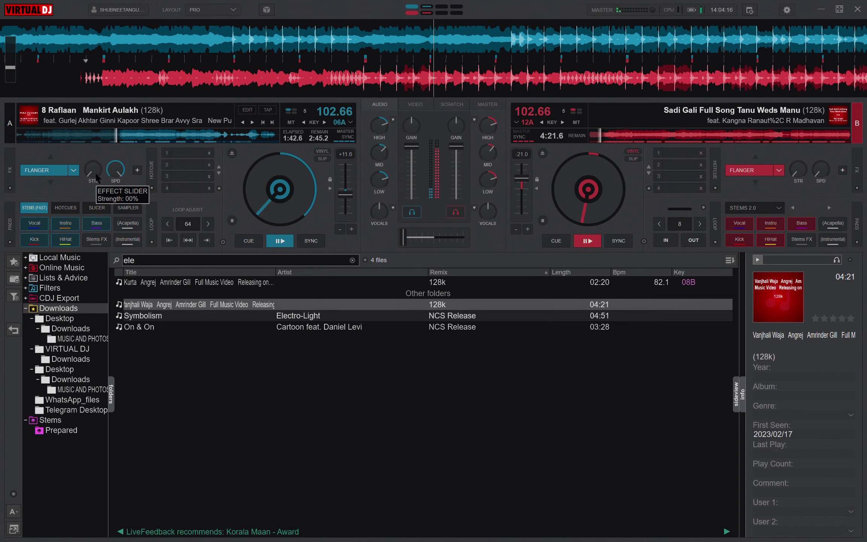
pyautogui.press('Down')
pyautogui.press('Down')
# Step: Trigger deck A's instrumental stem pad while sweeping its Flanger strength to 100% and back to 0%
pyautogui.press('alt')
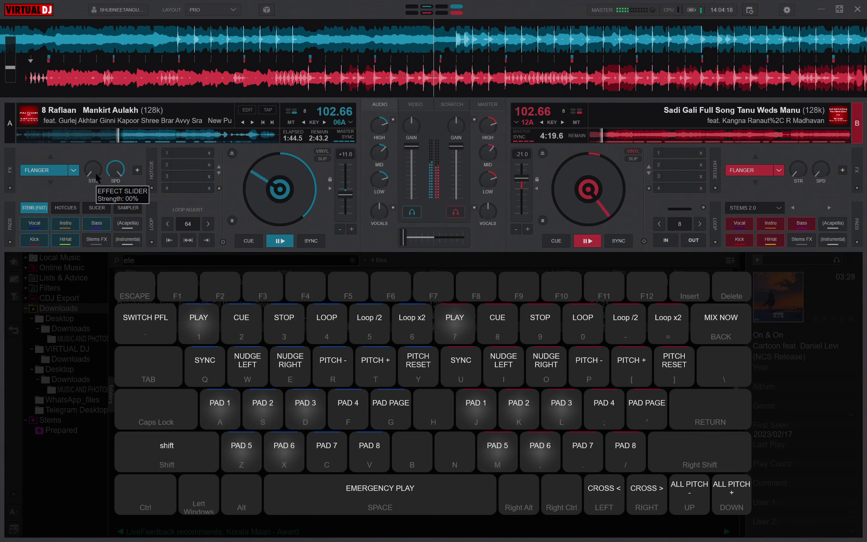
pyautogui.hotkey('alt', 'v')
pyautogui.scroll(10, 96, 178)
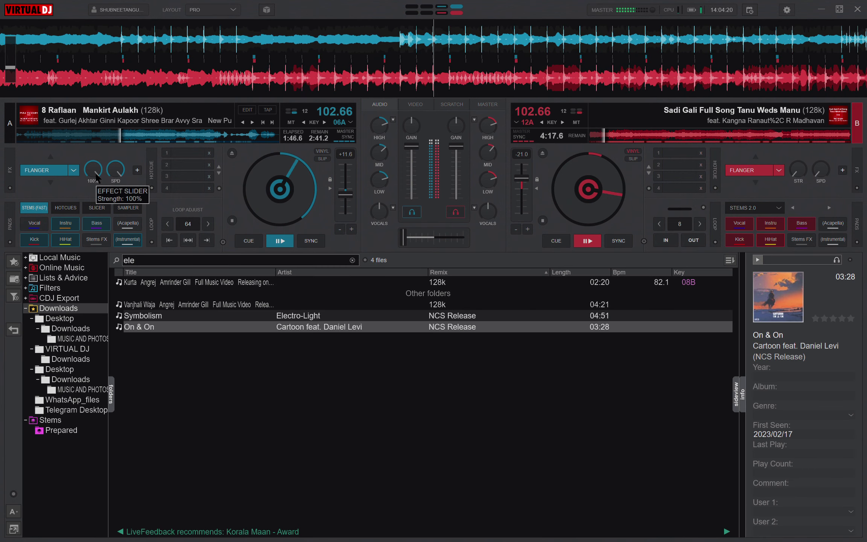
pyautogui.scroll(-10, 97, 177)
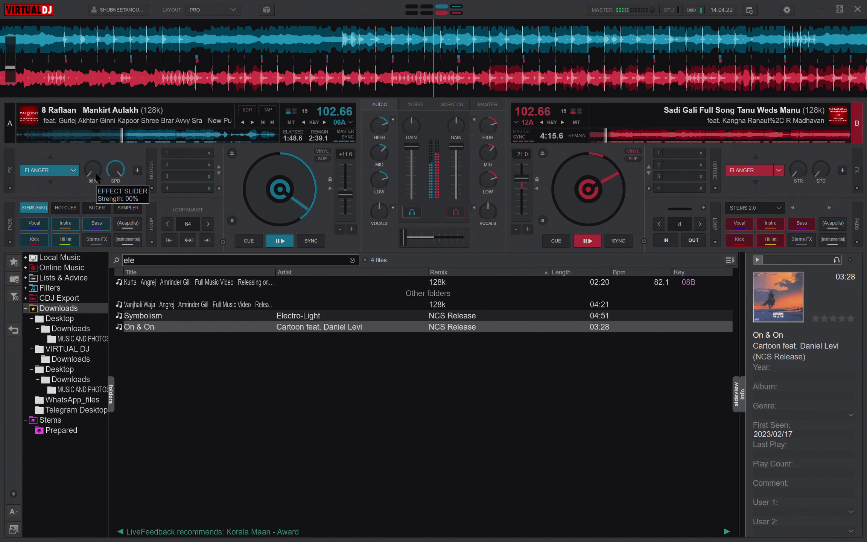
# Step: Toggle deck A's instrumental stem pad through repeated Flanger strength sweeps, finishing with the strength at 0%
pyautogui.hotkey('alt', 'v')
pyautogui.scroll(10, 94, 174)
pyautogui.hotkey('alt', 'v')
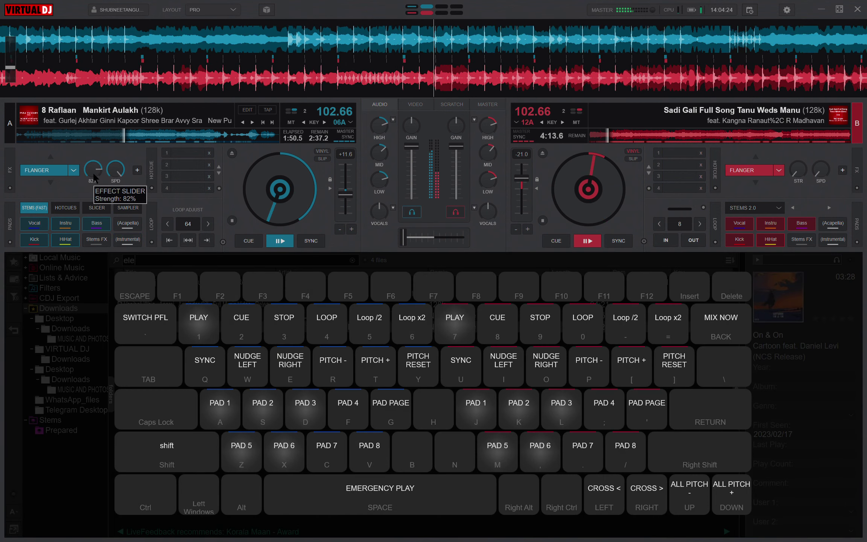
pyautogui.scroll(-10, 93, 174)
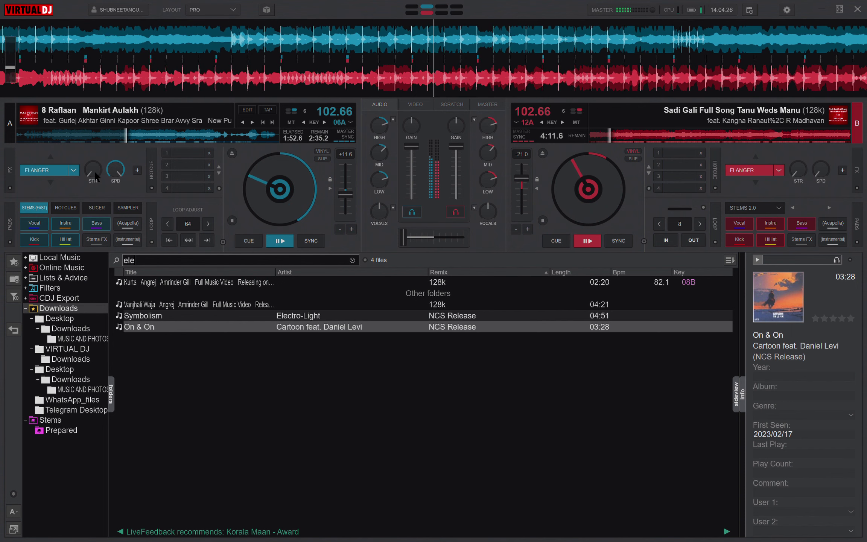
pyautogui.hotkey('ctrl', 'k')
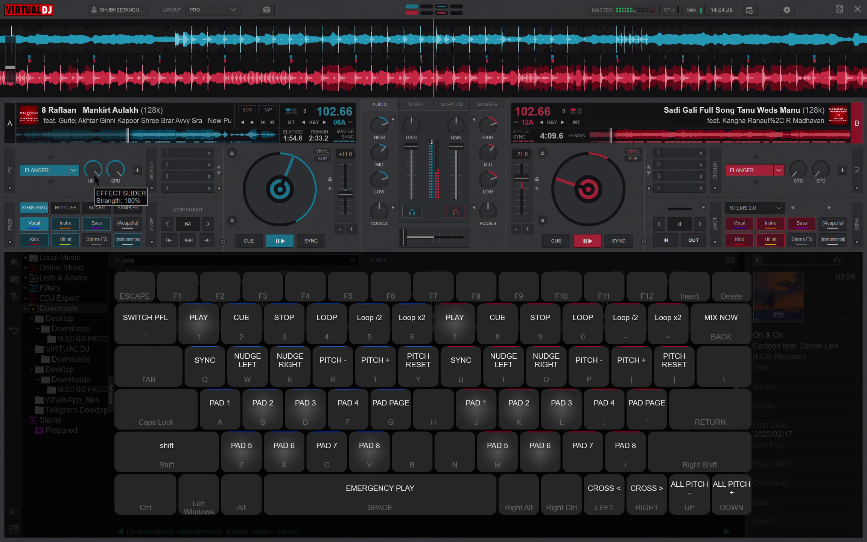
pyautogui.hotkey('alt', 'v')
pyautogui.scroll(-10, 94, 178)
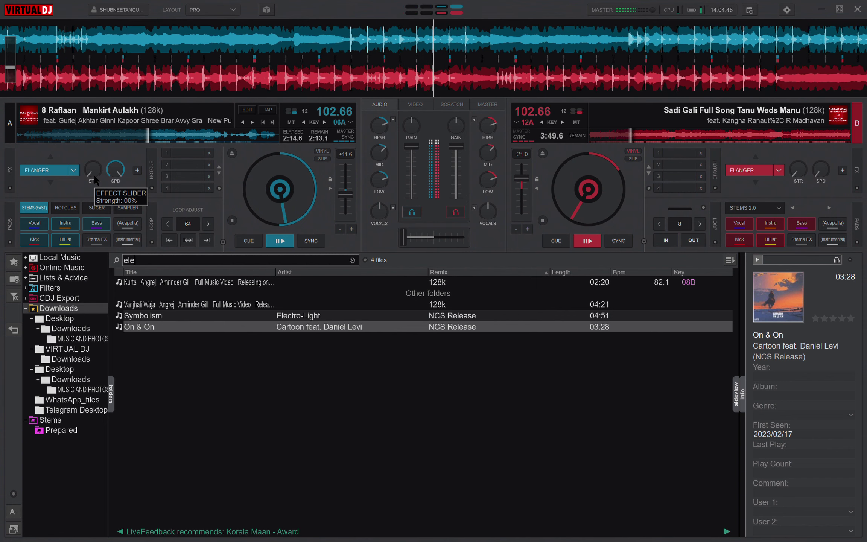
# Step: Replace the track search with "shubh" and browse the results down to Cheques (Official Audio)
pyautogui.write('s')
pyautogui.press('BackSpace')
pyautogui.press('BackSpace')
pyautogui.press('BackSpace')
pyautogui.press('BackSpace')
pyautogui.write('s')
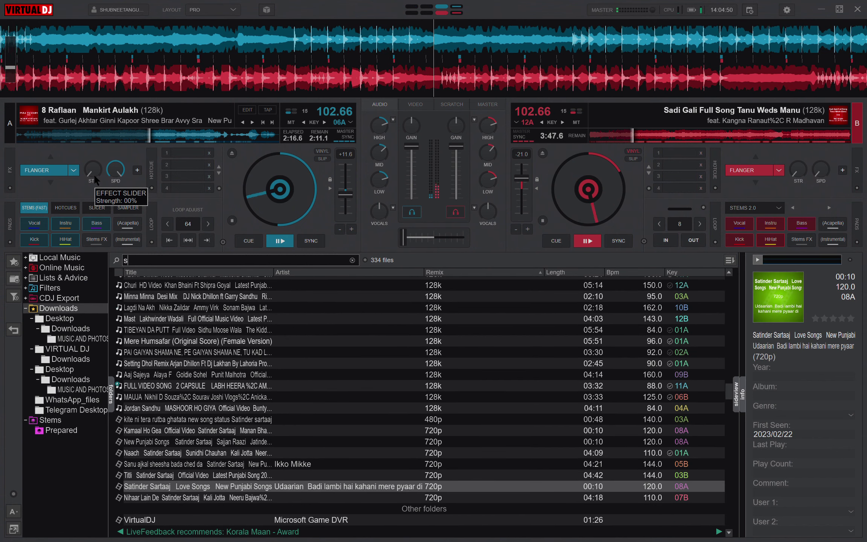
pyautogui.write('hubh')
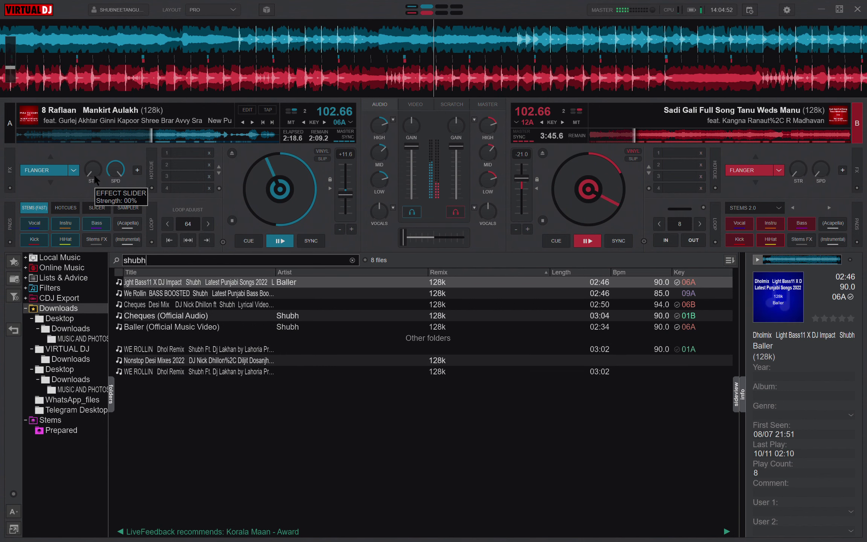
pyautogui.press('Down')
pyautogui.press('Down')
pyautogui.press('Down')
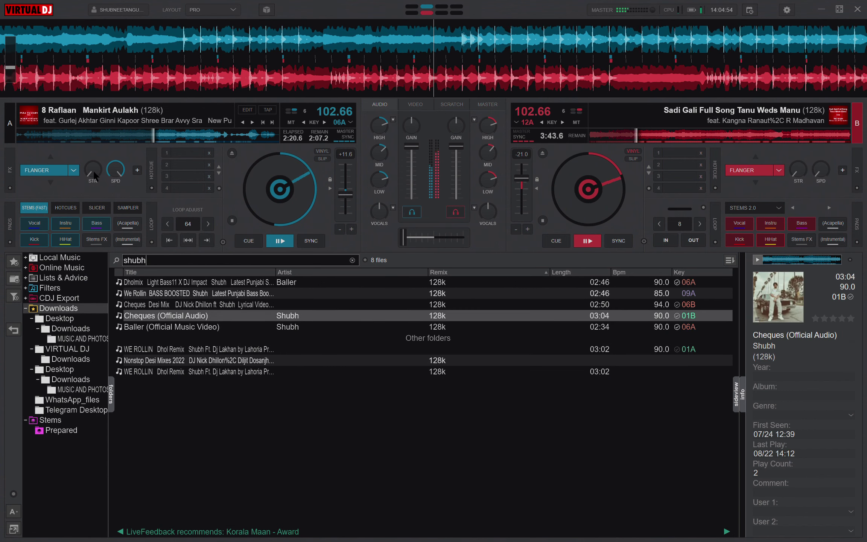
# Step: Sweep deck A's Flanger strength up and back to 0% while triggering its vocal stem pad
pyautogui.press('capslock')
pyautogui.scroll(9, 93, 177)
pyautogui.press('a')
pyautogui.scroll(-10, 94, 177)
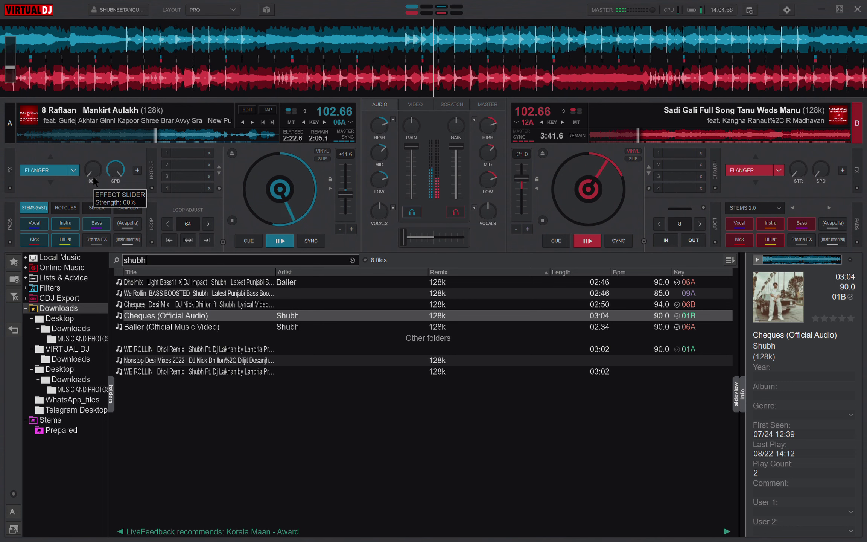
# Step: Browse the search results back up to the Dholmix Light Bass11 X DJ Impact version of Baller and load it on deck B
pyautogui.press('Down')
pyautogui.press('Down')
pyautogui.press('Down')
pyautogui.press('Down')
pyautogui.press('Up')
pyautogui.press('Up')
pyautogui.press('Up')
pyautogui.press('Up')
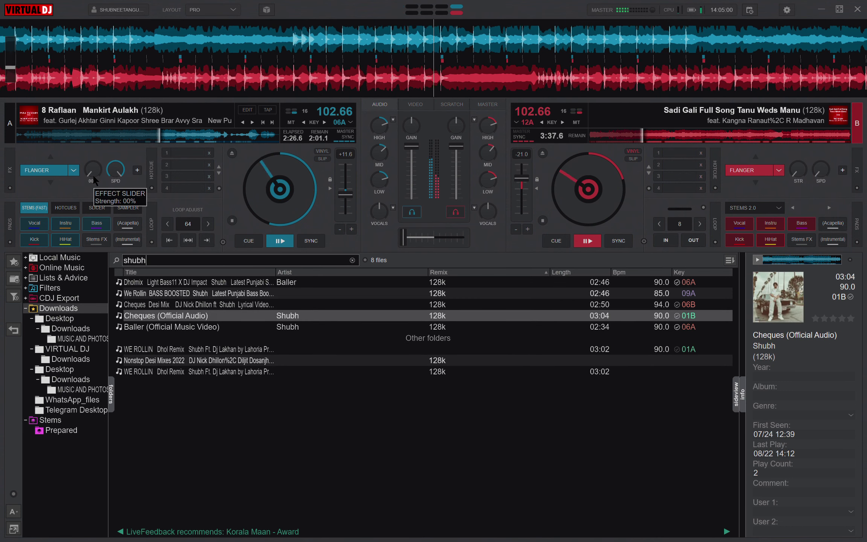
pyautogui.press('Up')
pyautogui.press('Up')
pyautogui.press('Up')
pyautogui.hotkey('shift', 'Right')
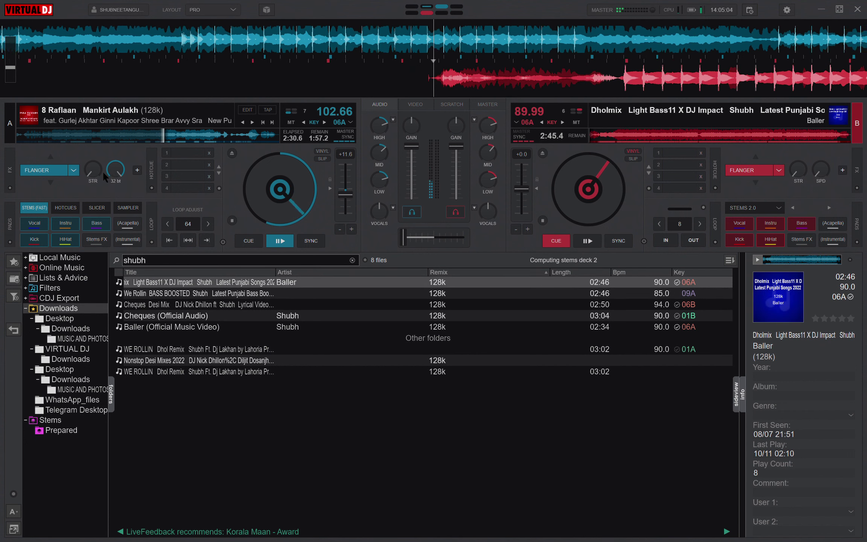
# Step: Start the Dholmix track on deck B in sync with deck A and jump ahead within its opening section
pyautogui.click(97, 170)
pyautogui.rightClick(96, 170)
pyautogui.hotkey('alt', 'a')
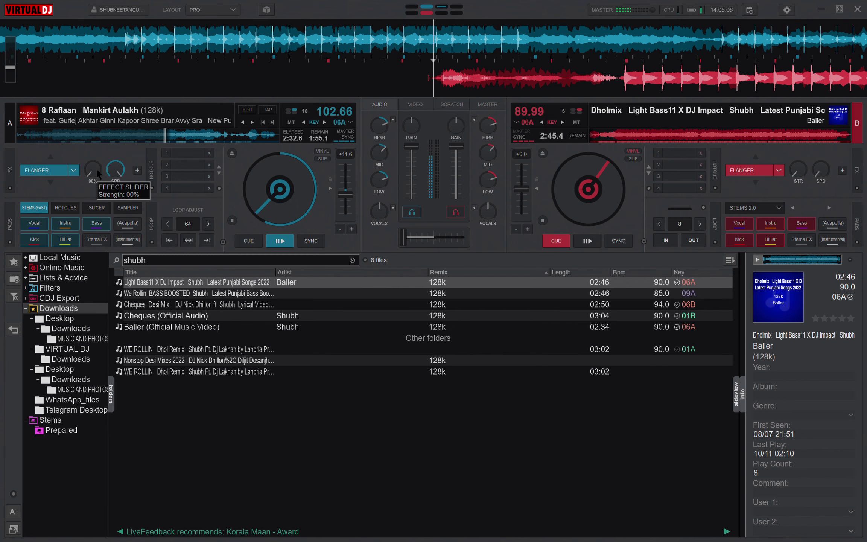
pyautogui.hotkey('alt', 'u')
pyautogui.press('Right')
pyautogui.press('Right')
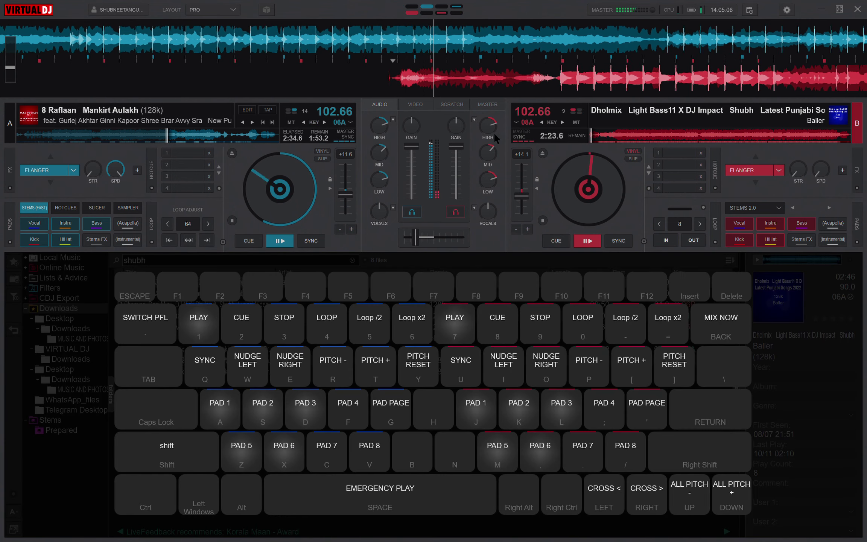
pyautogui.click(608, 136)
# Step: Crossfade gradually from deck A toward deck B while switching deck A to its instrumental stem
pyautogui.press('Right')
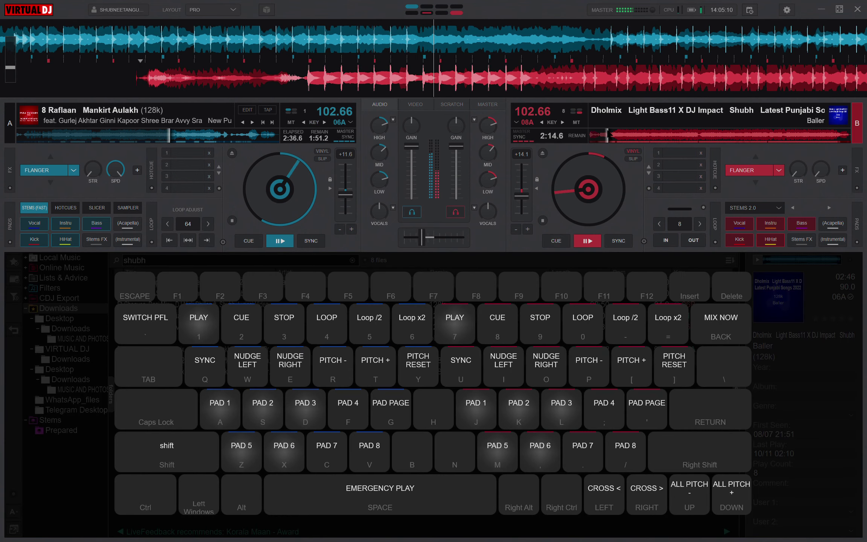
pyautogui.press('Right')
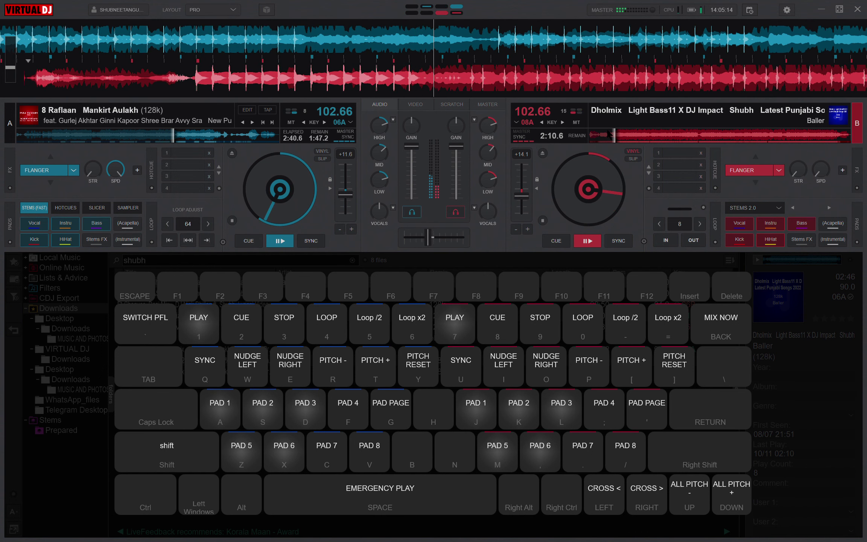
pyautogui.press('v')
pyautogui.press('Right')
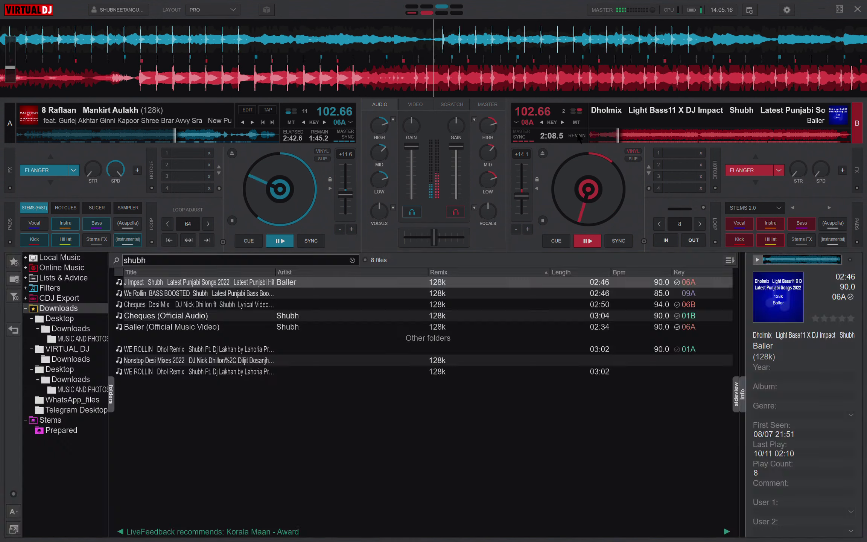
pyautogui.press('Right')
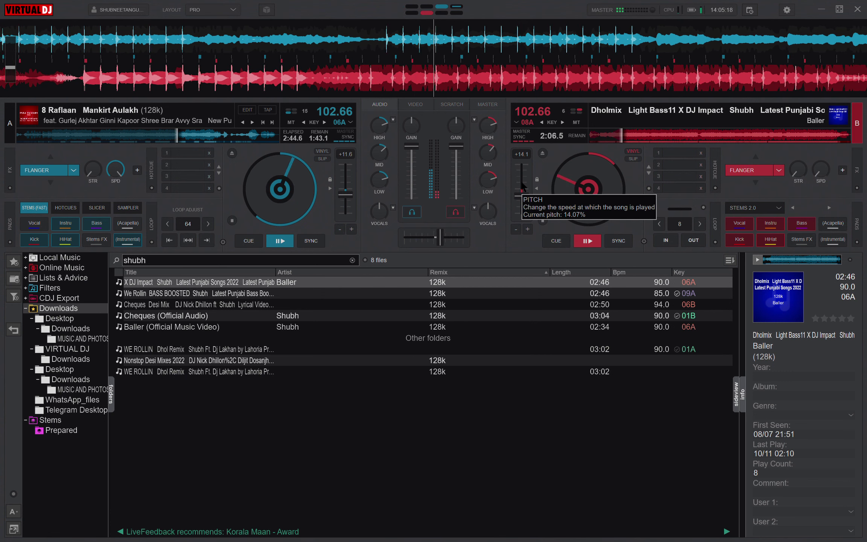
pyautogui.press('Right')
pyautogui.press('Right')
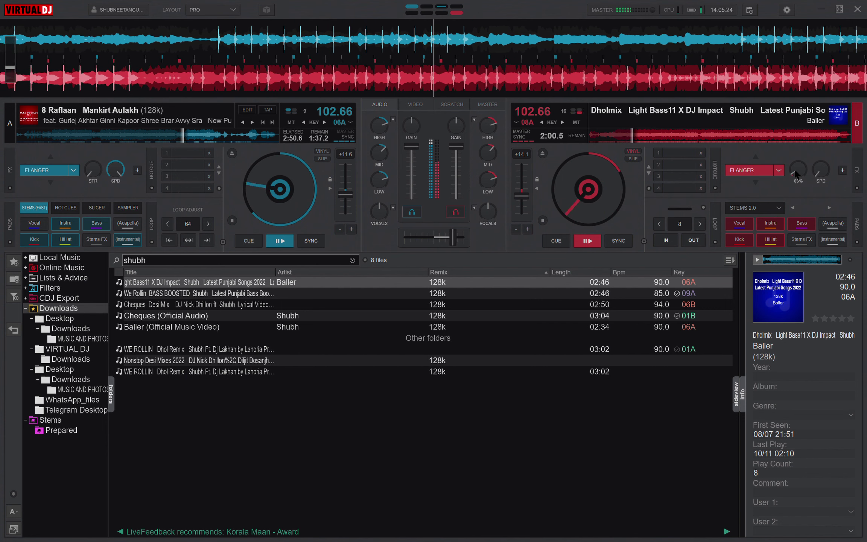
# Step: Sweep deck B's Flanger strength up and back down, and raise its Flanger speed to the maximum
pyautogui.scroll(10, 796, 174)
pyautogui.scroll(-10, 797, 172)
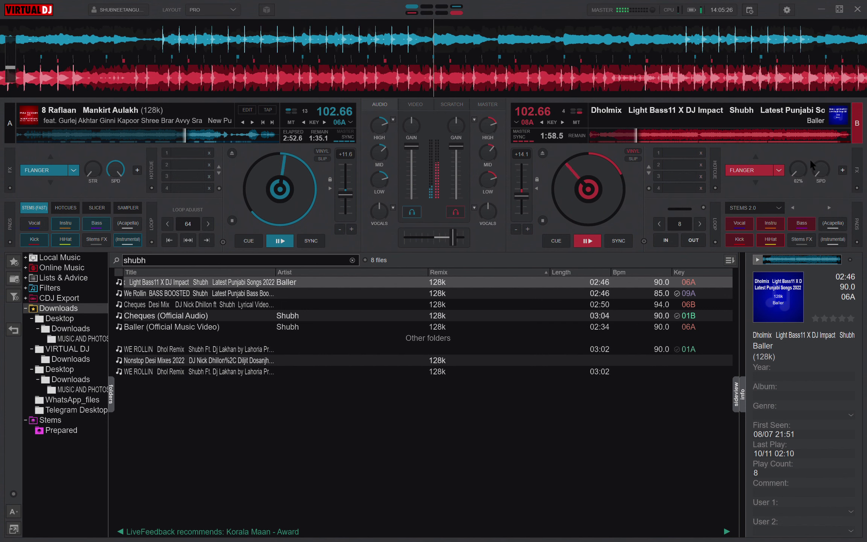
pyautogui.scroll(5, 817, 175)
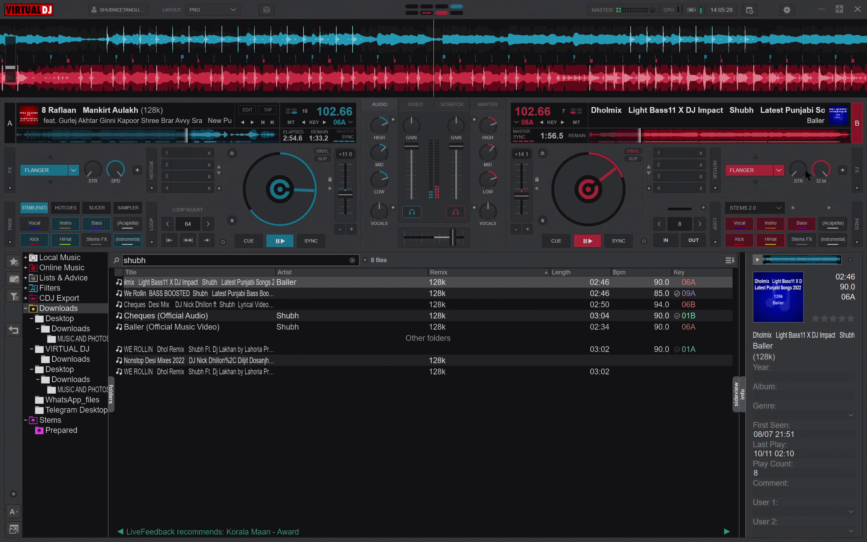
# Step: Raise deck B's Flanger strength to 100%, trigger its vocal stem pad and bring the strength back to zero
pyautogui.scroll(2, 797, 176)
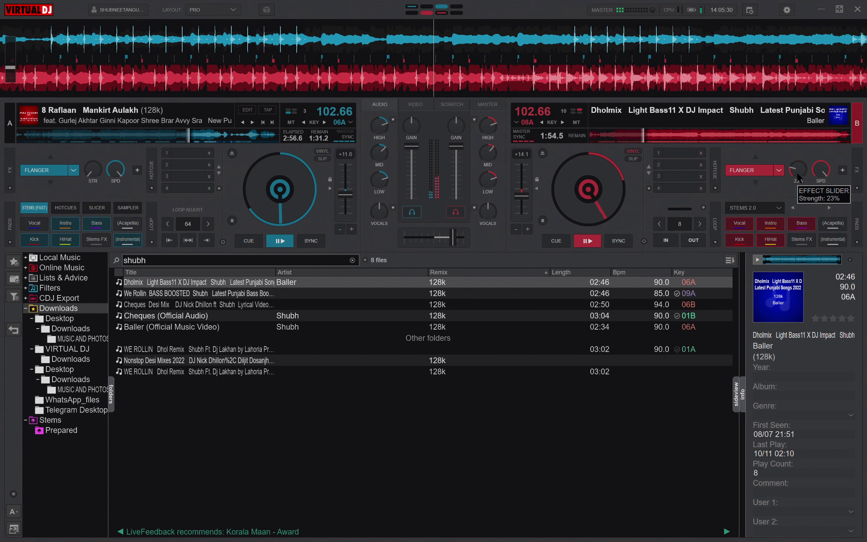
pyautogui.scroll(2, 797, 176)
pyautogui.scroll(5, 798, 177)
pyautogui.press('alt')
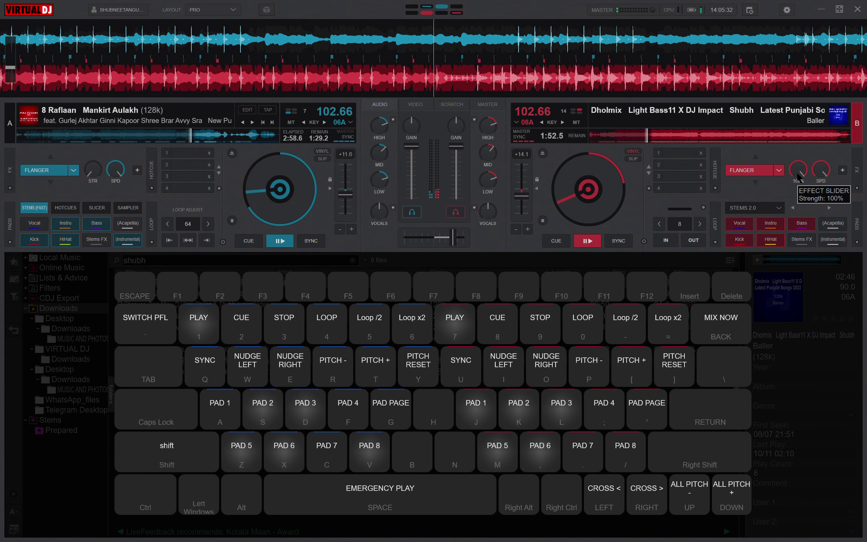
pyautogui.hotkey('alt', 'j')
pyautogui.scroll(-10, 798, 177)
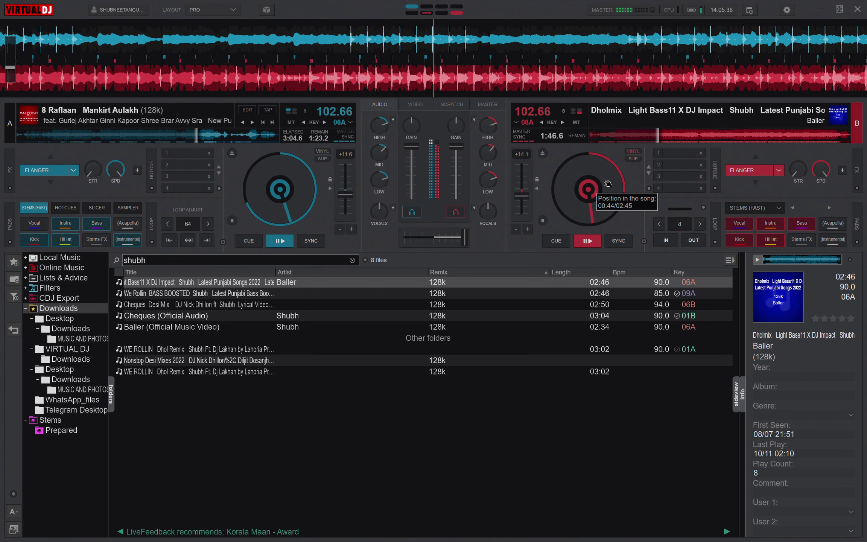
# Step: Clear the track search and look through the full Downloads list below Ikko Tara lakh warga for another song
pyautogui.press('Down')
pyautogui.press('Down')
pyautogui.press('Down')
pyautogui.write('a')
pyautogui.press('BackSpace')
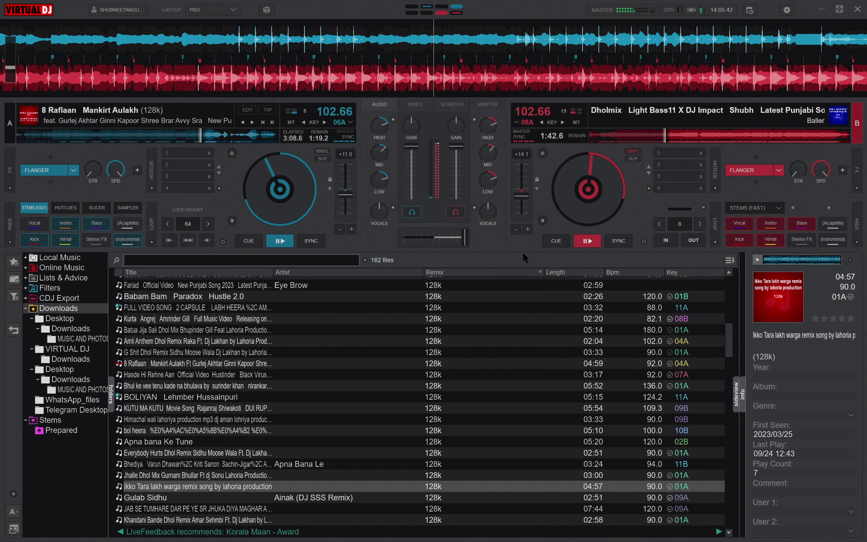
pyautogui.scroll(-2, 418, 377)
pyautogui.scroll(-5, 419, 377)
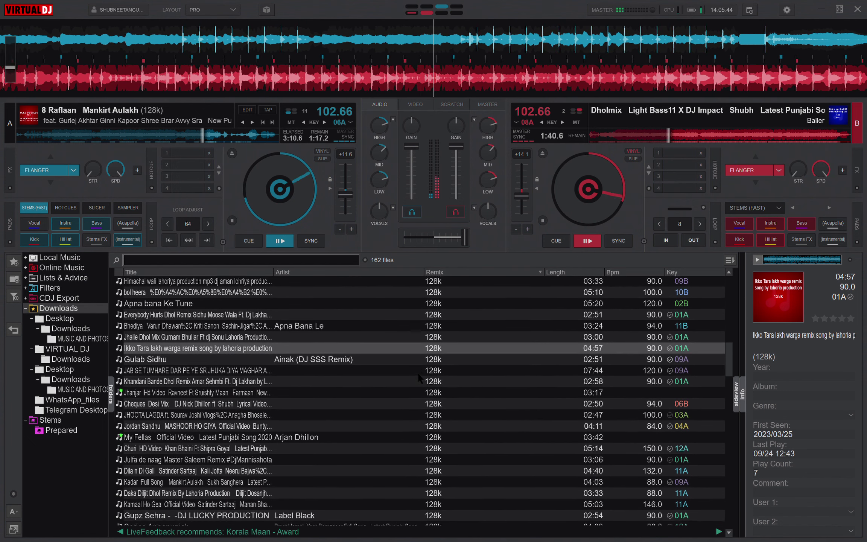
pyautogui.scroll(-1, 419, 377)
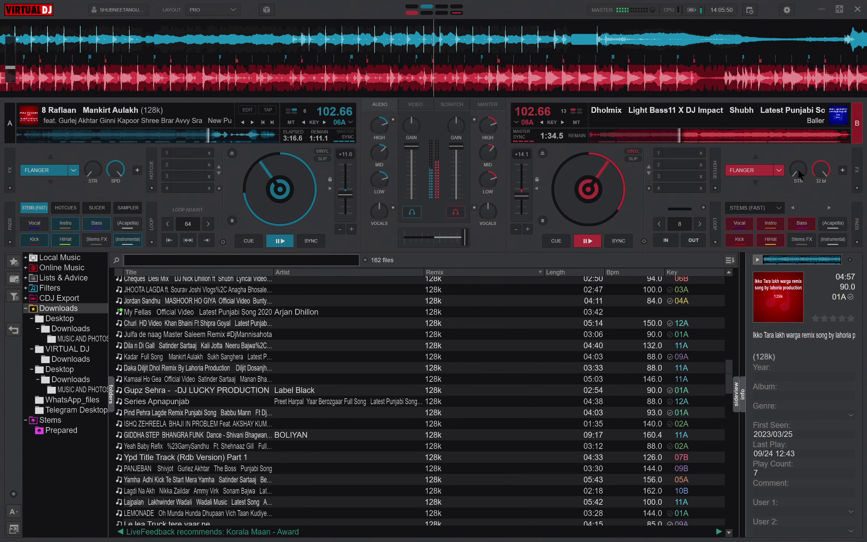
# Step: Sweep deck B's Flanger strength to 100%, lower it, build it back up to about 97% and reset it
pyautogui.press('alt')
pyautogui.scroll(4, 799, 175)
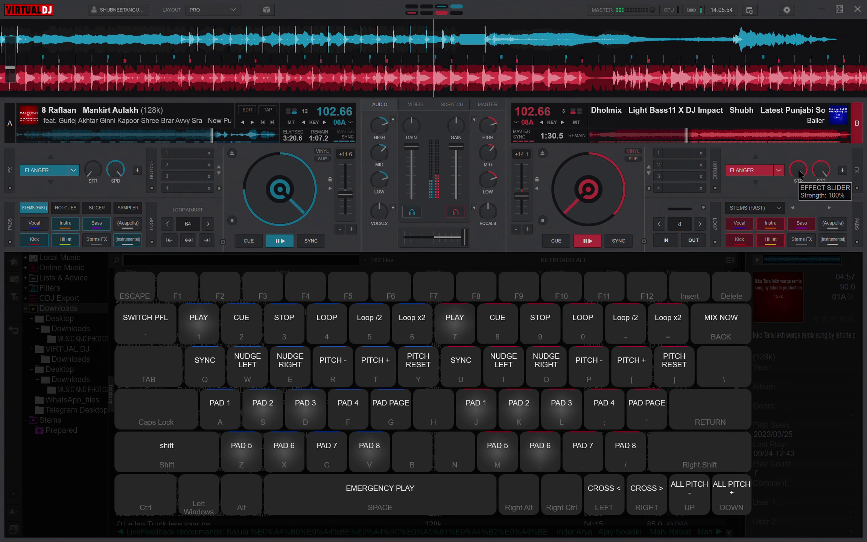
pyautogui.scroll(-20, 799, 174)
pyautogui.scroll(10, 799, 174)
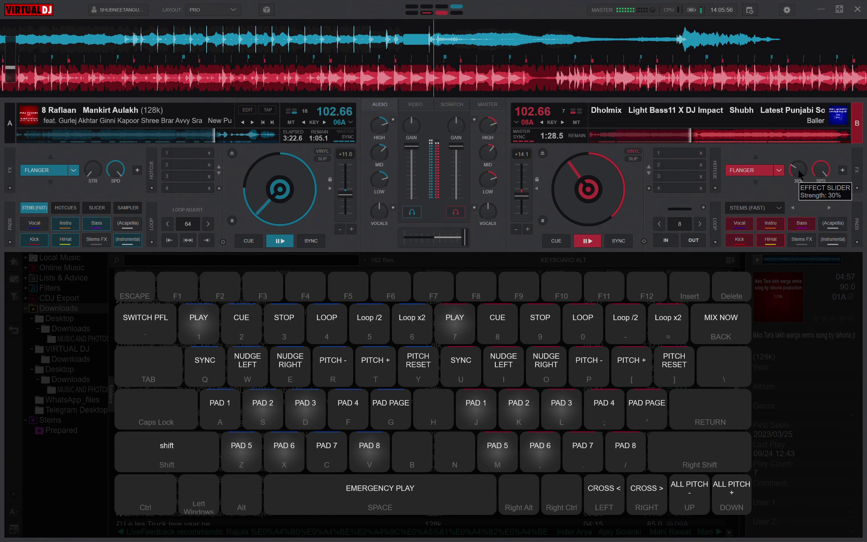
pyautogui.press('alt')
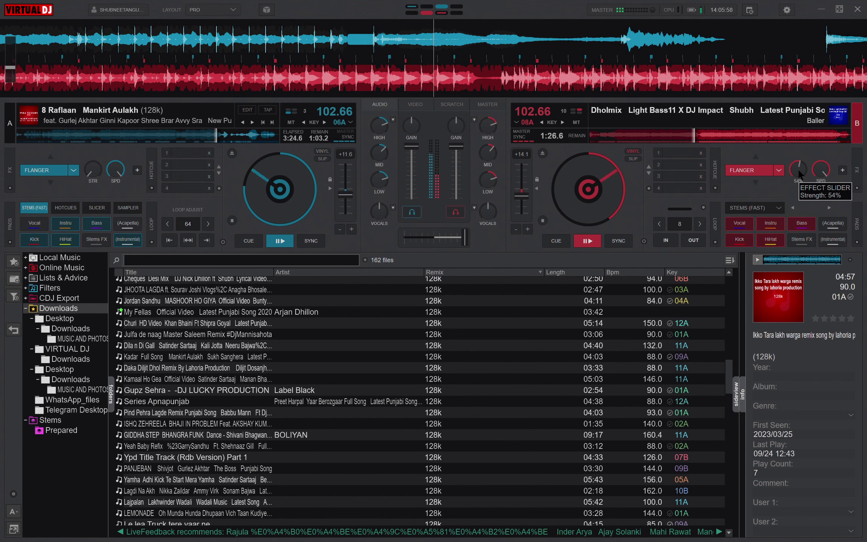
pyautogui.scroll(11, 800, 174)
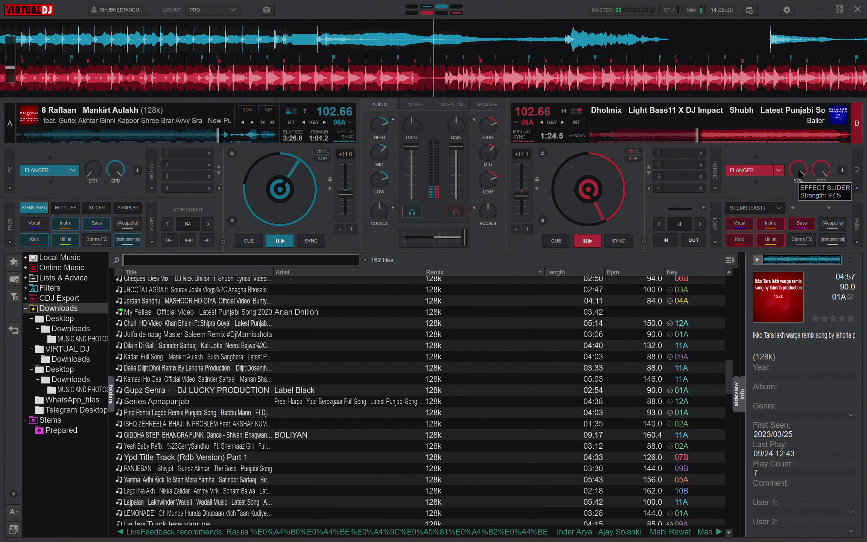
pyautogui.doubleClick(799, 174)
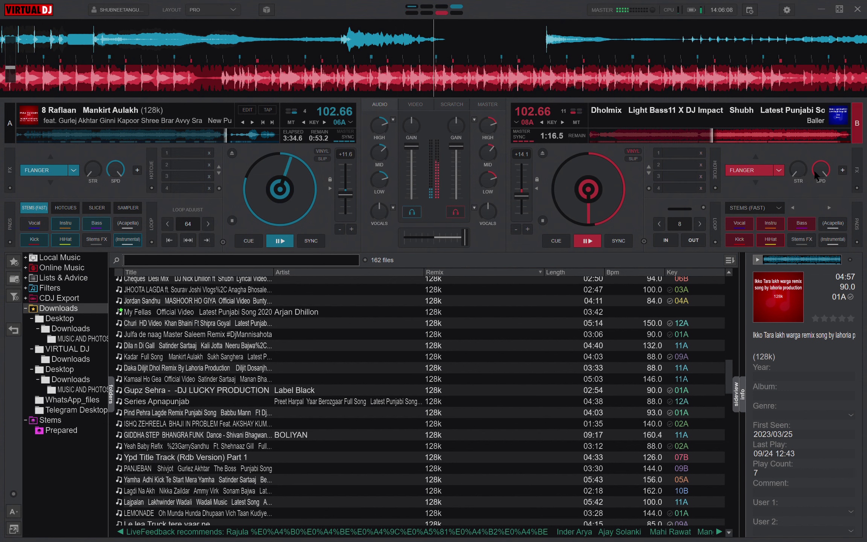
# Step: Raise deck B's Flanger strength once more and drop it back to 0%
pyautogui.scroll(1, 828, 173)
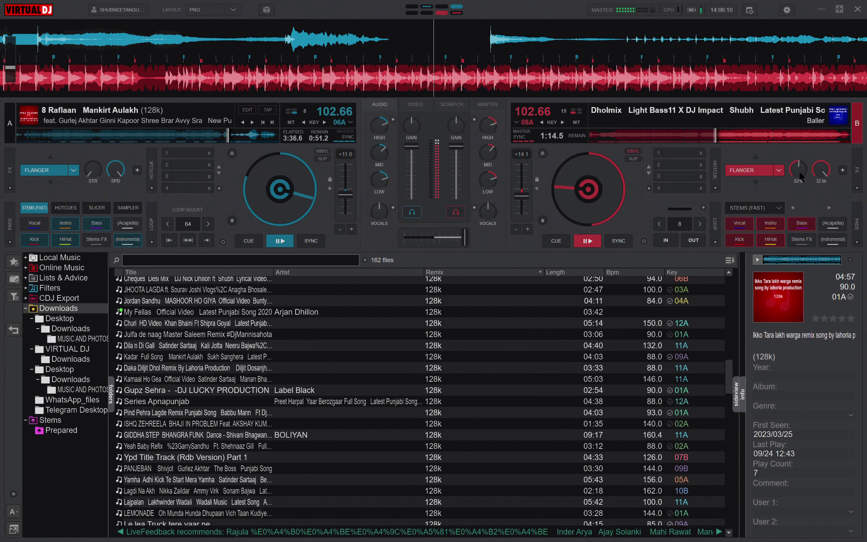
pyautogui.scroll(10, 800, 172)
pyautogui.scroll(-20, 800, 172)
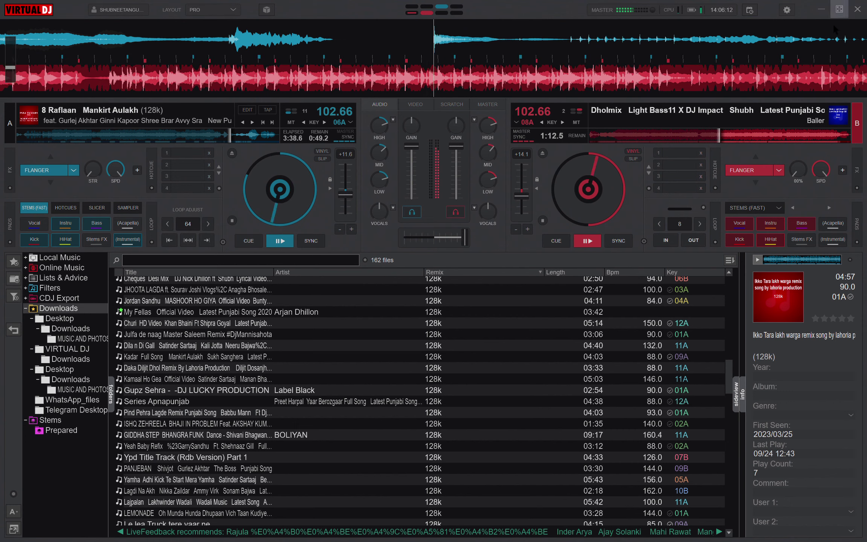